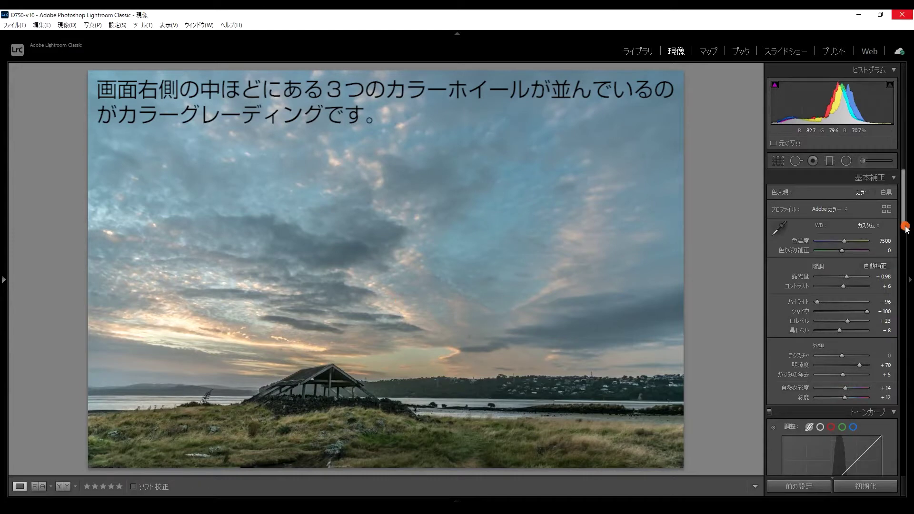
# Scroll the Develop panel down to reveal the Color Grading shadow, midtone and highlight wheels.
pyautogui.moveTo(905, 183); pyautogui.dragTo(907, 293)
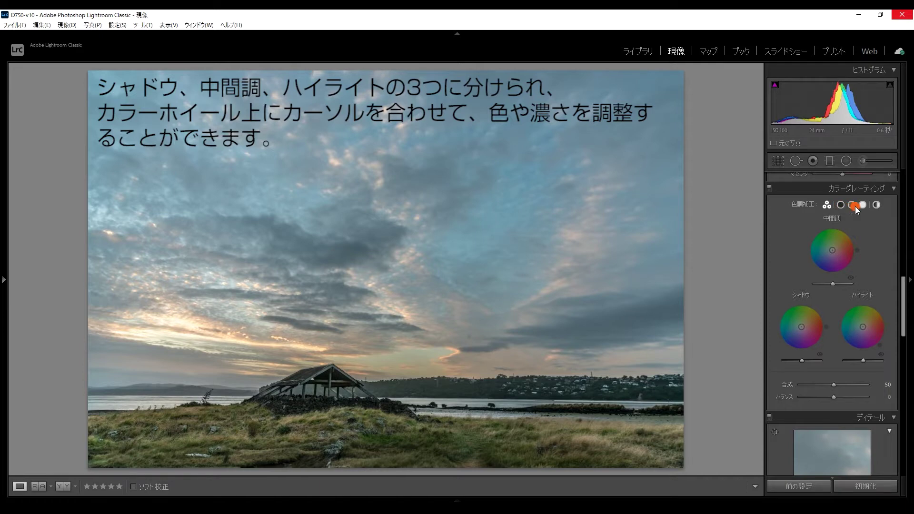
pyautogui.moveTo(838, 259); pyautogui.dragTo(833, 250)
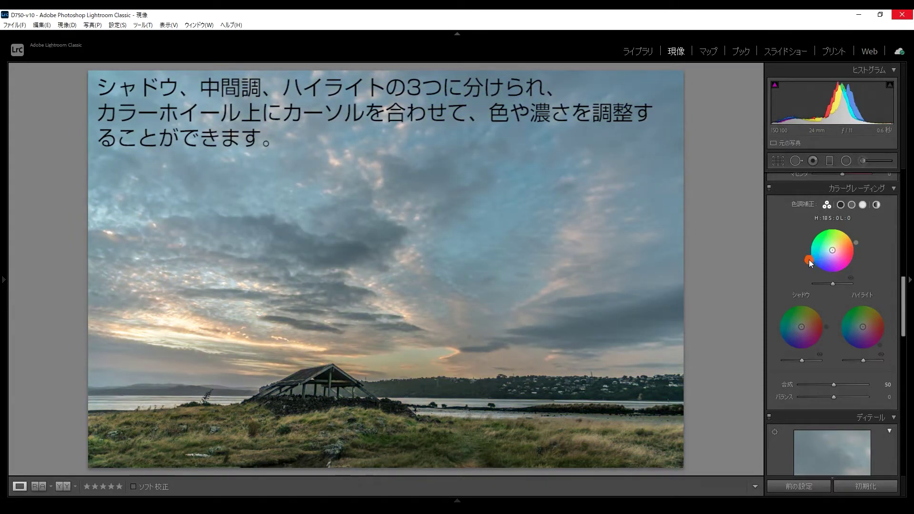
pyautogui.moveTo(812, 335)
pyautogui.mouseDown()
pyautogui.moveTo(797, 337)
pyautogui.moveTo(801, 327)
pyautogui.moveTo(793, 338)
pyautogui.mouseUp()
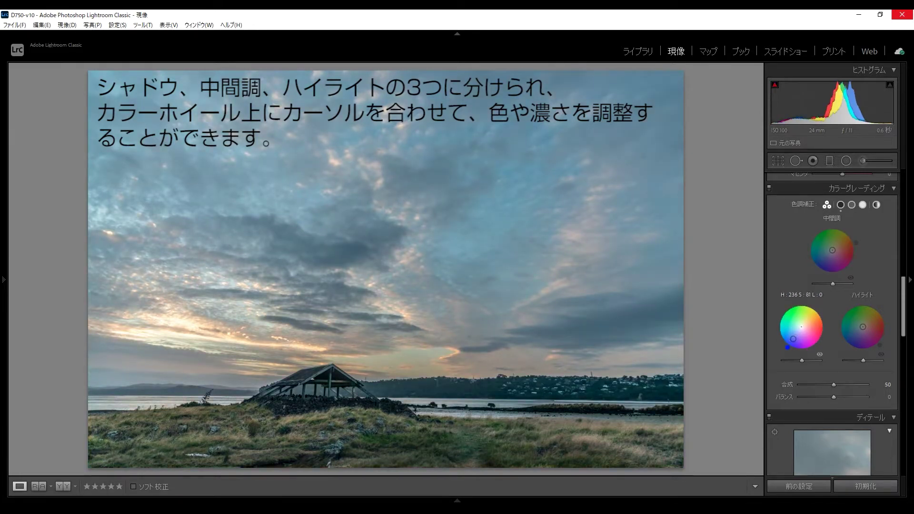
pyautogui.moveTo(875, 333); pyautogui.dragTo(869, 330)
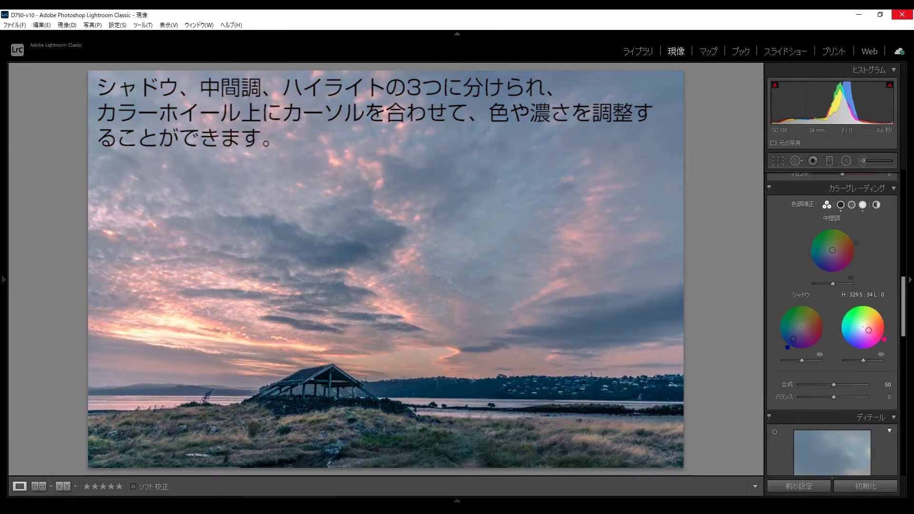
pyautogui.doubleClick(864, 332)
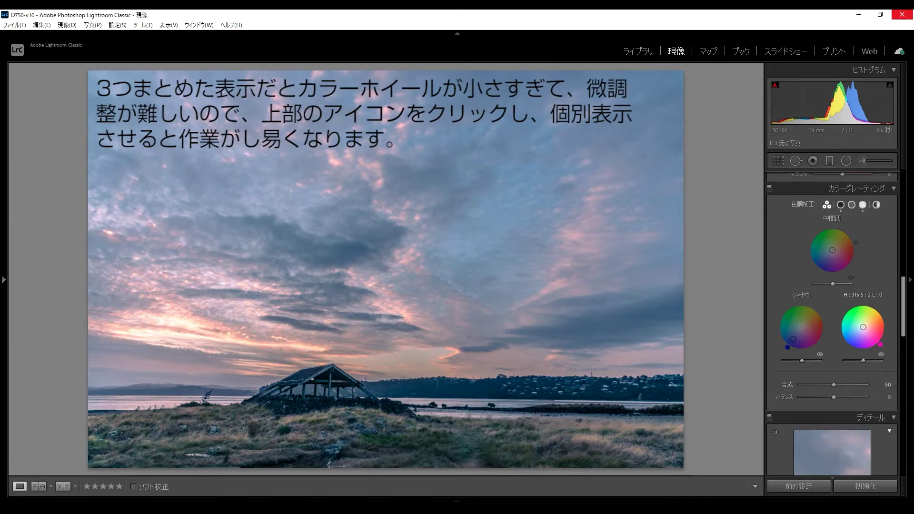
pyautogui.doubleClick(803, 330)
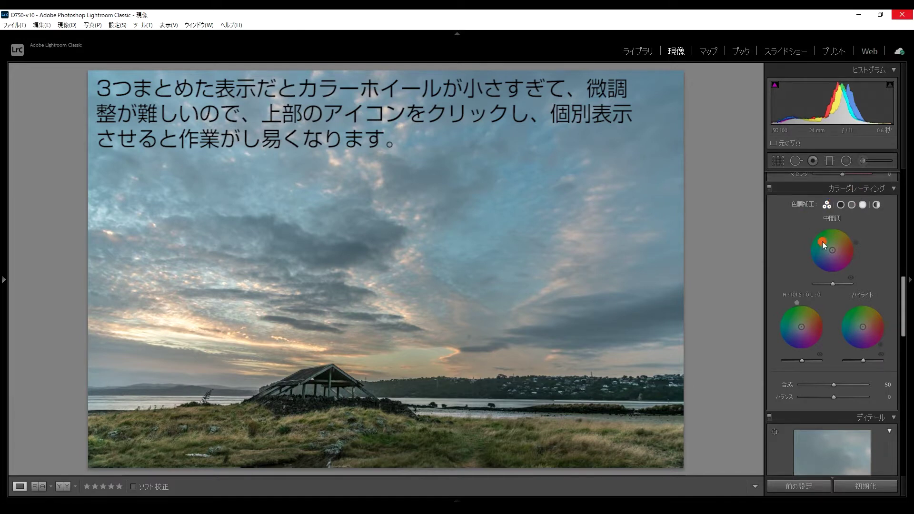
# Preview the Shadows, Midtones and Global wheels individually, ending on the enlarged Shadows wheel.
pyautogui.click(840, 205)
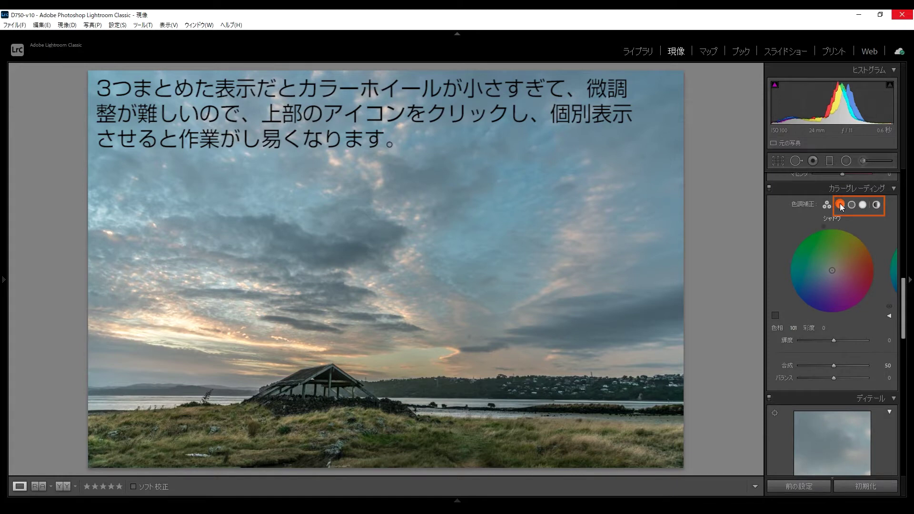
pyautogui.click(852, 205)
pyautogui.click(876, 205)
pyautogui.click(839, 208)
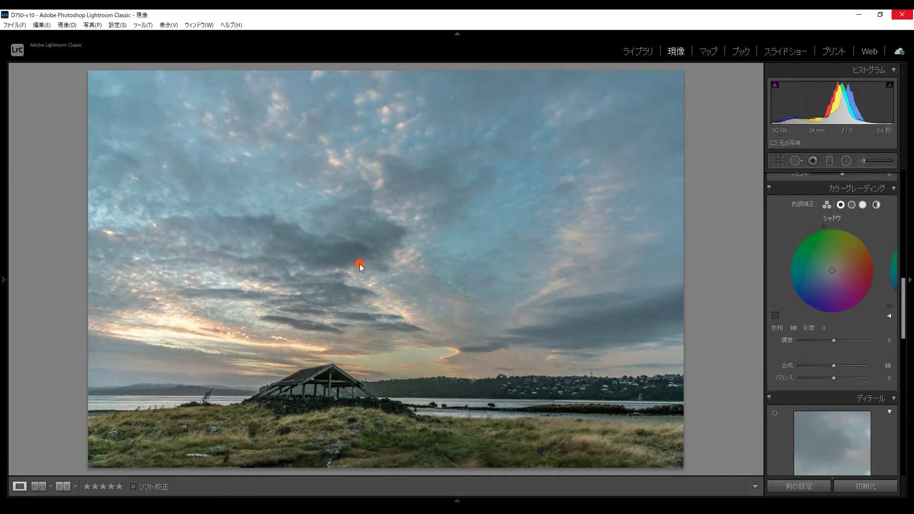
# Tint the shadows warm orange at hue 33, saturation 43, and reveal the numeric sliders.
pyautogui.click(840, 253)
pyautogui.moveTo(841, 251); pyautogui.dragTo(855, 247)
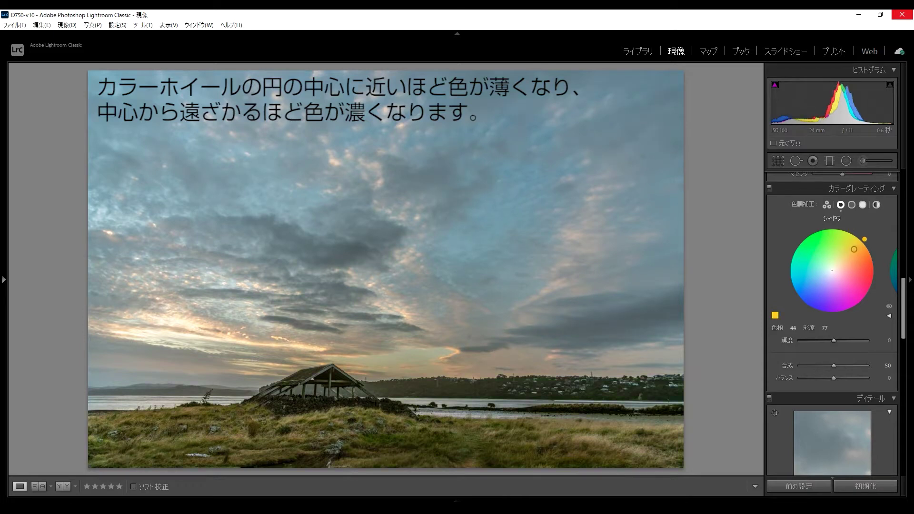
pyautogui.moveTo(854, 249)
pyautogui.mouseDown()
pyautogui.moveTo(830, 290)
pyautogui.moveTo(862, 257)
pyautogui.moveTo(842, 267)
pyautogui.moveTo(847, 261)
pyautogui.mouseUp()
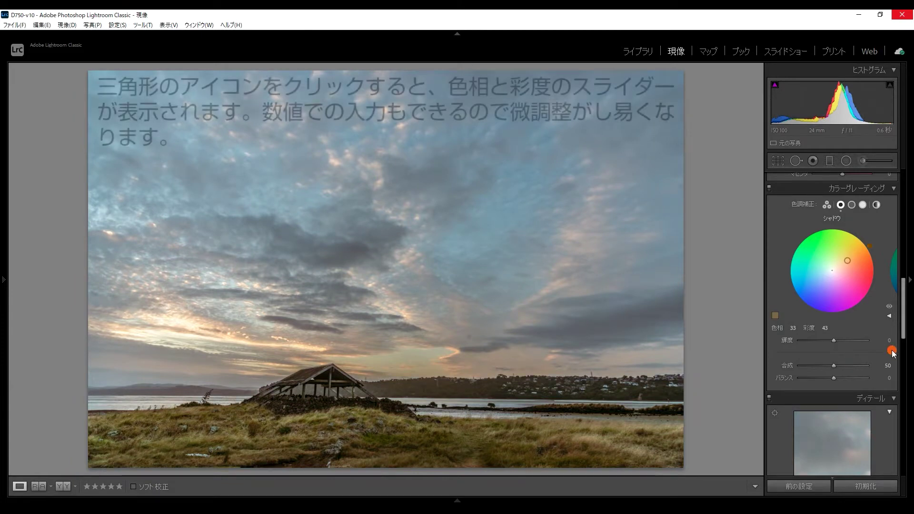
pyautogui.click(889, 316)
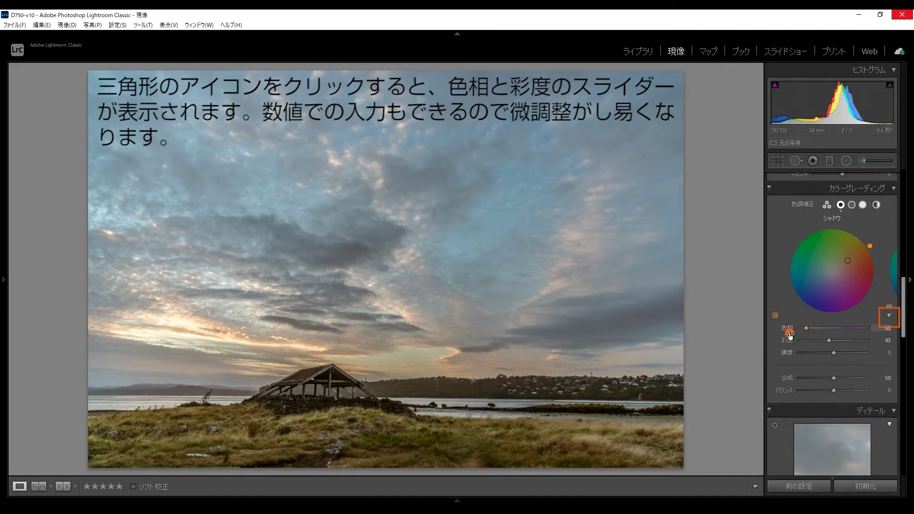
# Set the shadow hue to 304 and saturation to 0, then shift the hue further.
pyautogui.doubleClick(812, 328)
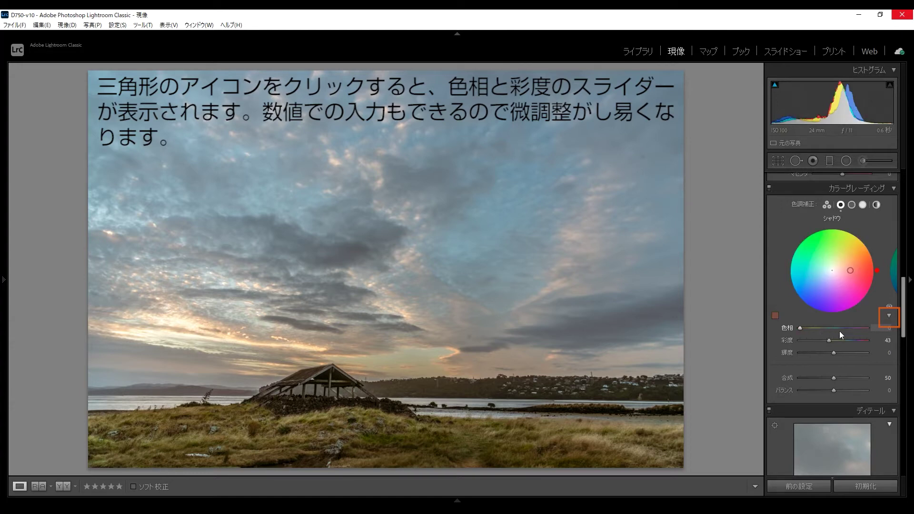
pyautogui.write('304')
pyautogui.press('Tab')
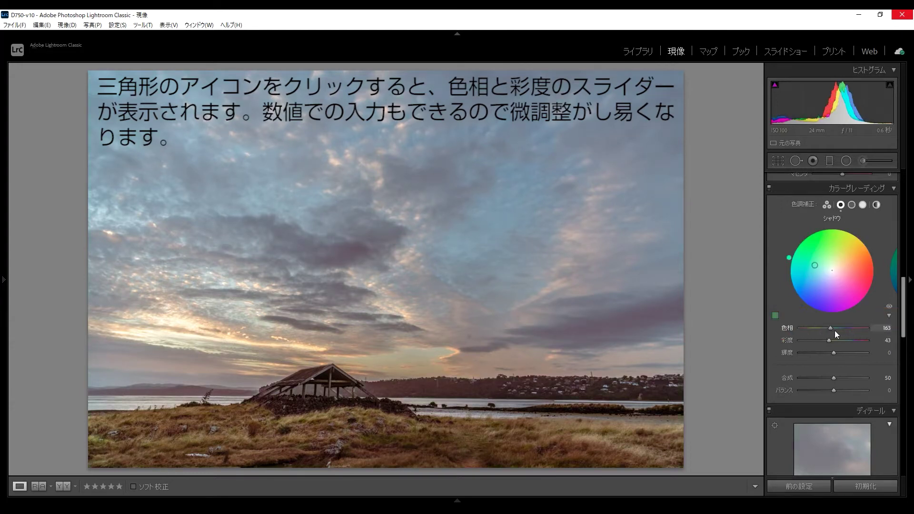
pyautogui.write('00')
pyautogui.press('Return')
pyautogui.moveTo(864, 330)
pyautogui.mouseDown()
pyautogui.moveTo(792, 336)
pyautogui.moveTo(856, 335)
pyautogui.mouseUp()
# Adjust the highlight saturation, then reset highlight hue and saturation to zero.
pyautogui.click(851, 205)
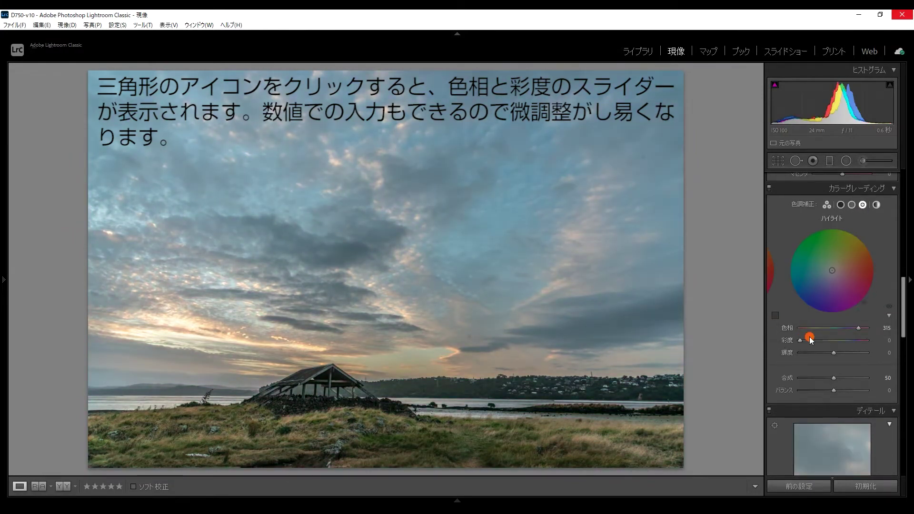
pyautogui.moveTo(820, 340)
pyautogui.mouseDown()
pyautogui.moveTo(852, 341)
pyautogui.moveTo(804, 333)
pyautogui.mouseUp()
pyautogui.doubleClick(787, 340)
pyautogui.doubleClick(788, 328)
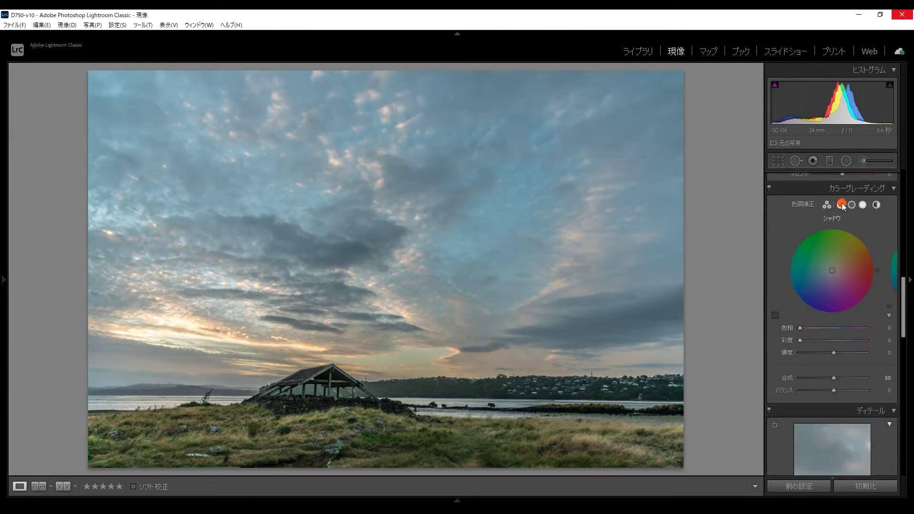
# Sample the shadow tint from the photo with the eyedropper and push saturation to 100 at hue 24.
pyautogui.click(774, 317)
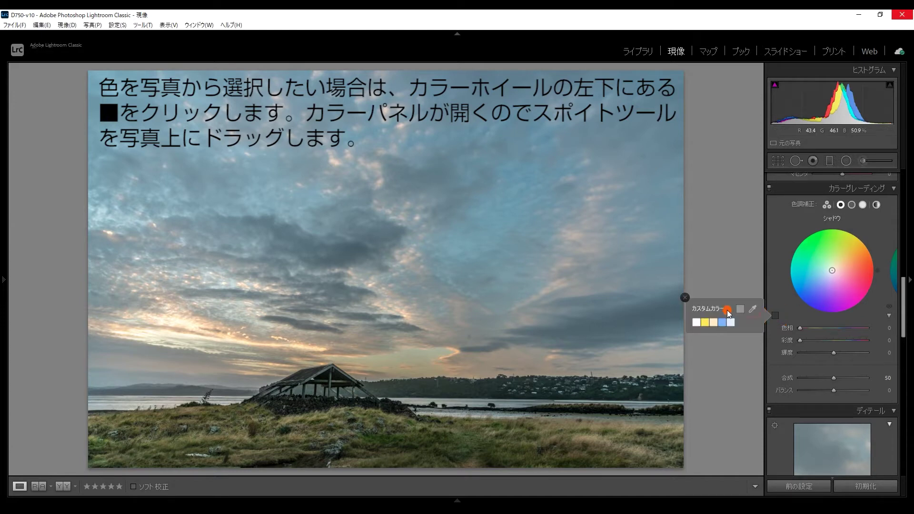
pyautogui.click(752, 310)
pyautogui.moveTo(754, 313)
pyautogui.mouseDown()
pyautogui.moveTo(593, 289)
pyautogui.moveTo(317, 292)
pyautogui.moveTo(249, 335)
pyautogui.moveTo(193, 321)
pyautogui.moveTo(302, 352)
pyautogui.moveTo(310, 337)
pyautogui.moveTo(296, 323)
pyautogui.moveTo(259, 313)
pyautogui.moveTo(278, 312)
pyautogui.moveTo(231, 332)
pyautogui.moveTo(872, 328)
pyautogui.moveTo(841, 340)
pyautogui.moveTo(807, 333)
pyautogui.moveTo(890, 341)
pyautogui.mouseUp()
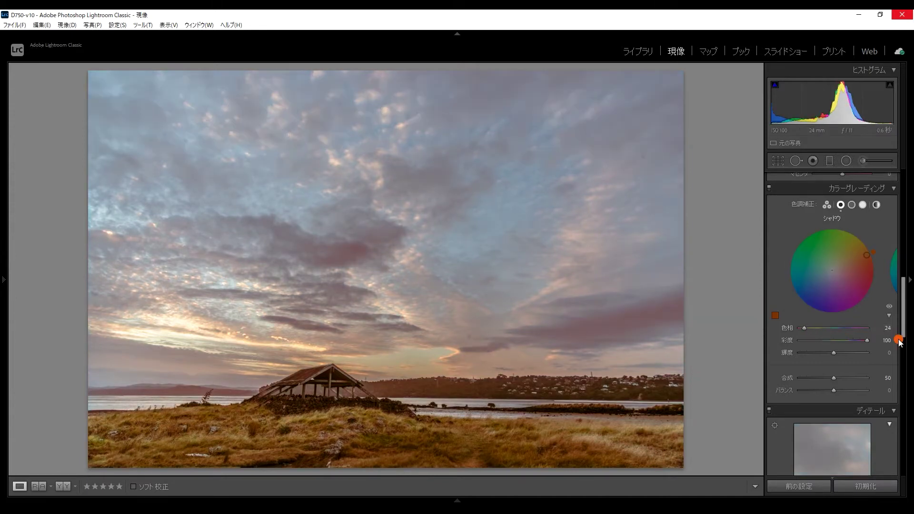
pyautogui.click(890, 308)
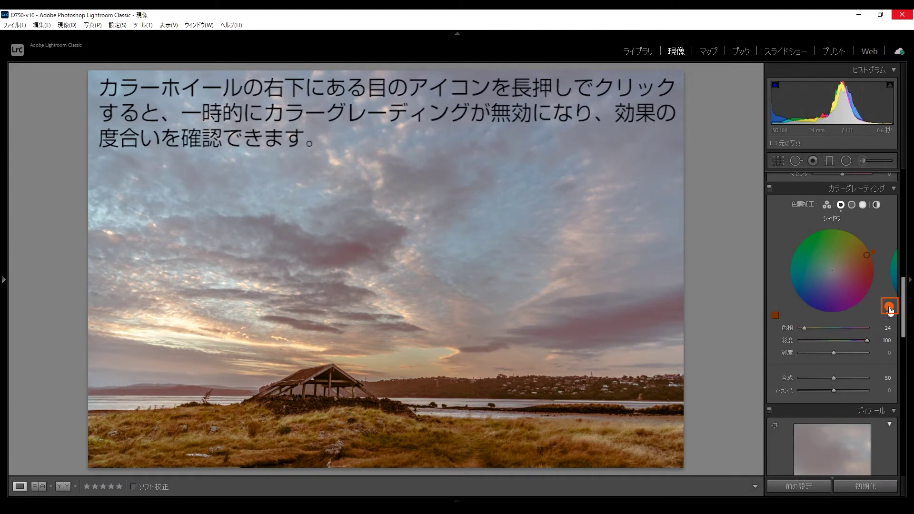
pyautogui.click(890, 309)
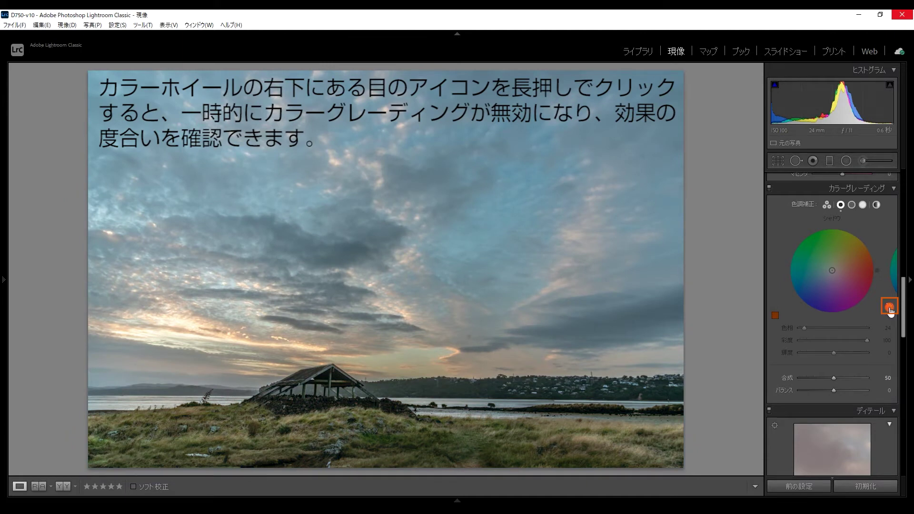
pyautogui.click(891, 308)
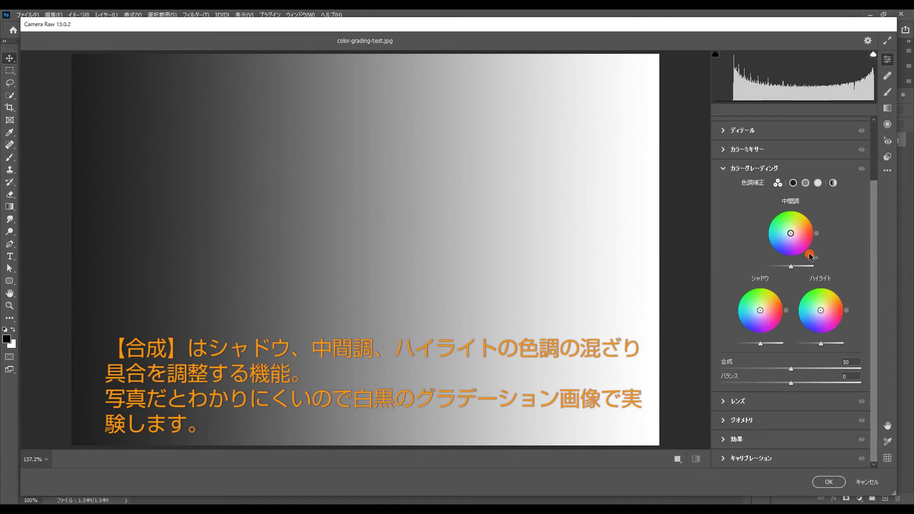
# Fully saturate the gradient's shadows in red and its midtones in green at saturation 100.
pyautogui.click(794, 183)
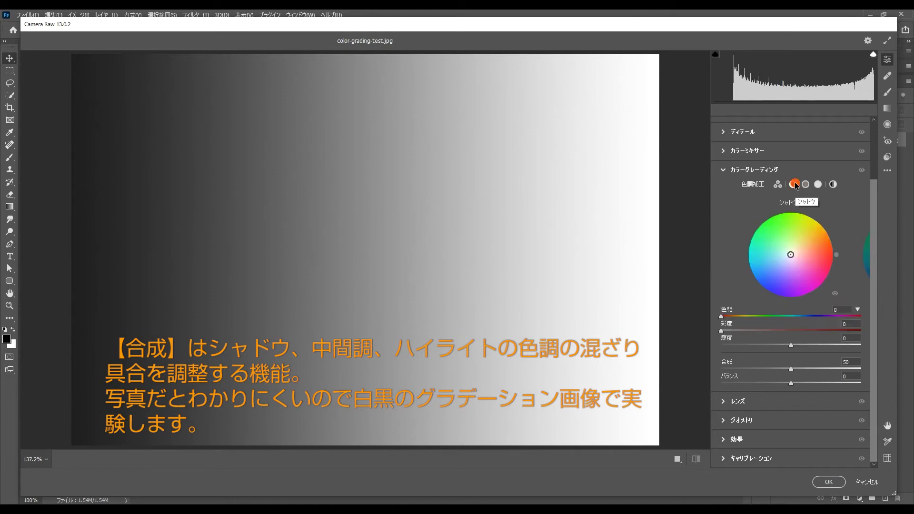
pyautogui.moveTo(721, 330); pyautogui.dragTo(872, 336)
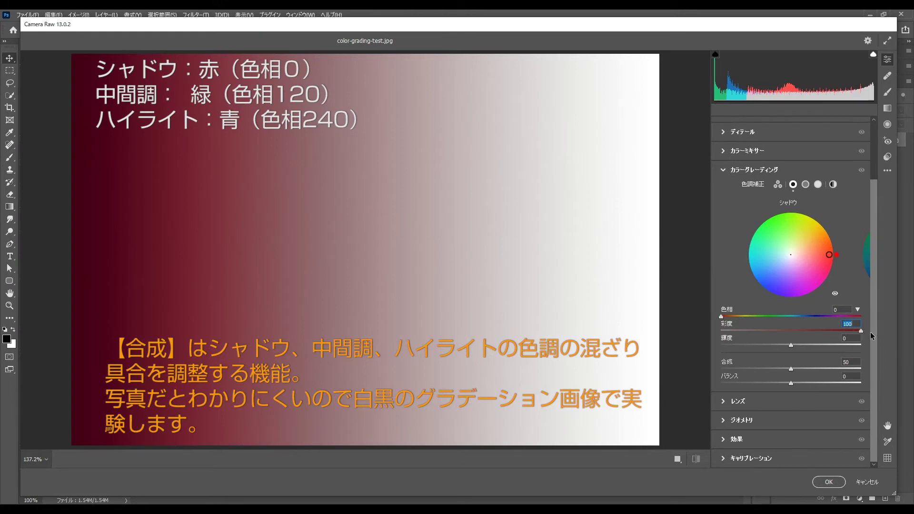
pyautogui.click(805, 184)
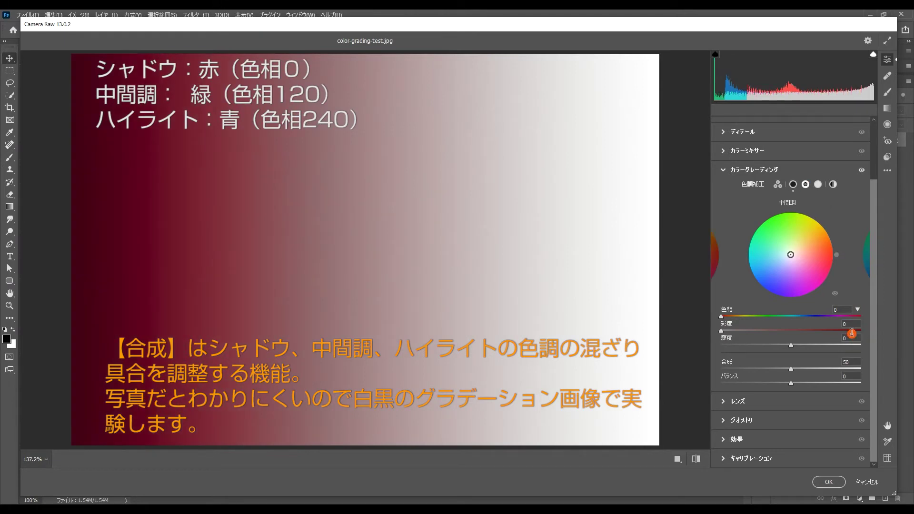
pyautogui.click(841, 310)
pyautogui.write('0')
pyautogui.press('Tab')
pyautogui.write('100')
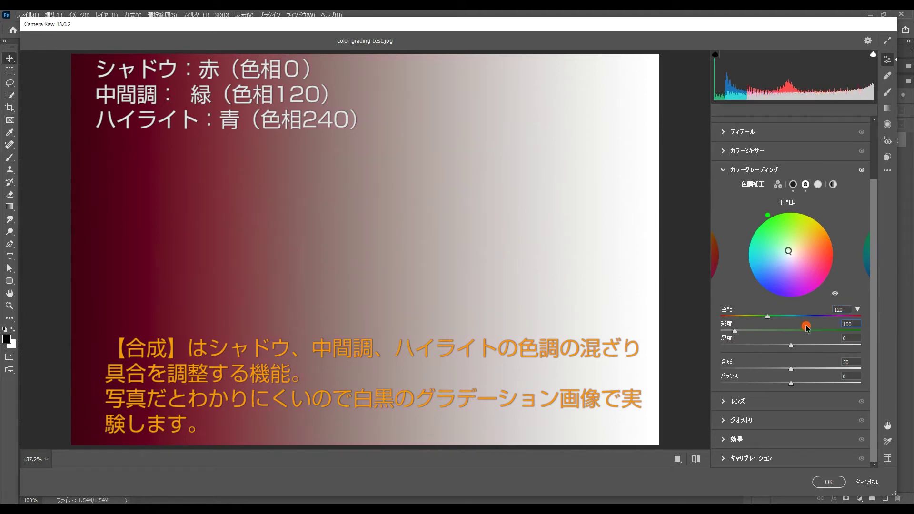
pyautogui.press('Return')
# Set the highlights to hue 240, saturation 100, then return to the 3-Way view with blending at 49.
pyautogui.click(819, 184)
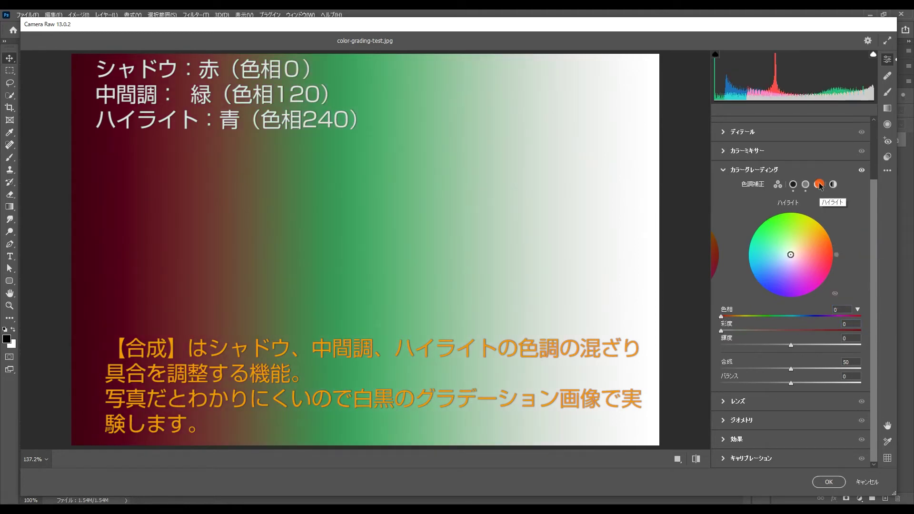
pyautogui.click(842, 310)
pyautogui.write('240')
pyautogui.press('Tab')
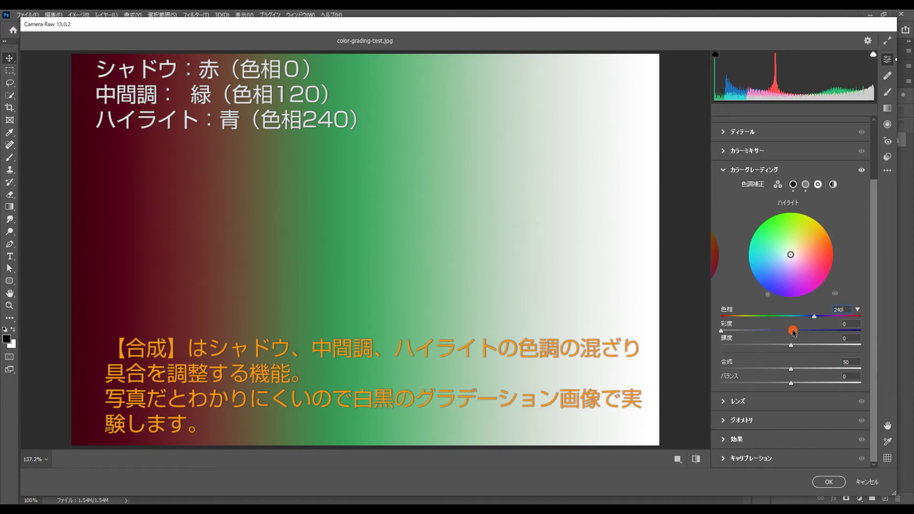
pyautogui.write('100')
pyautogui.press('Return')
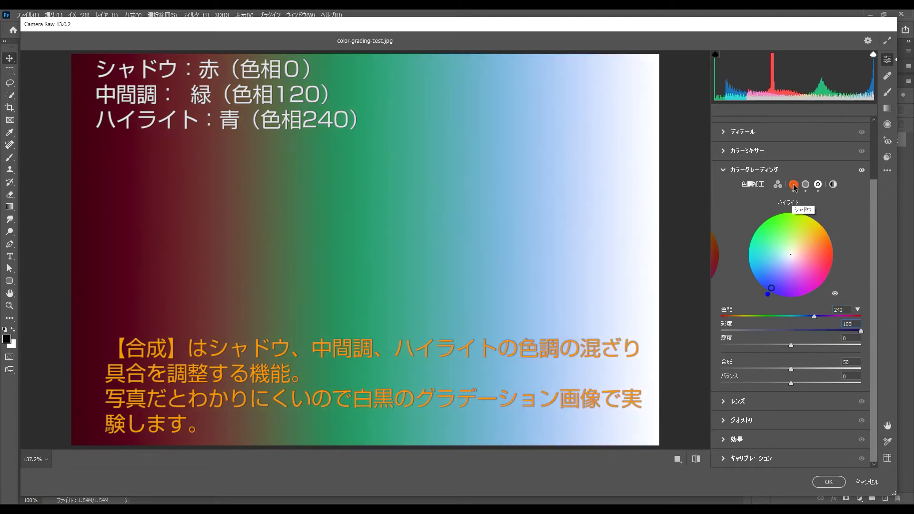
pyautogui.click(777, 186)
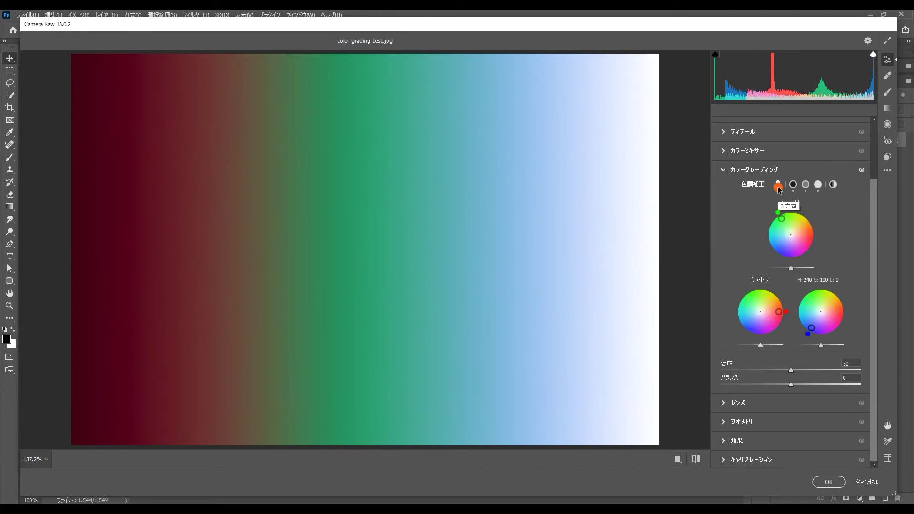
pyautogui.click(805, 423)
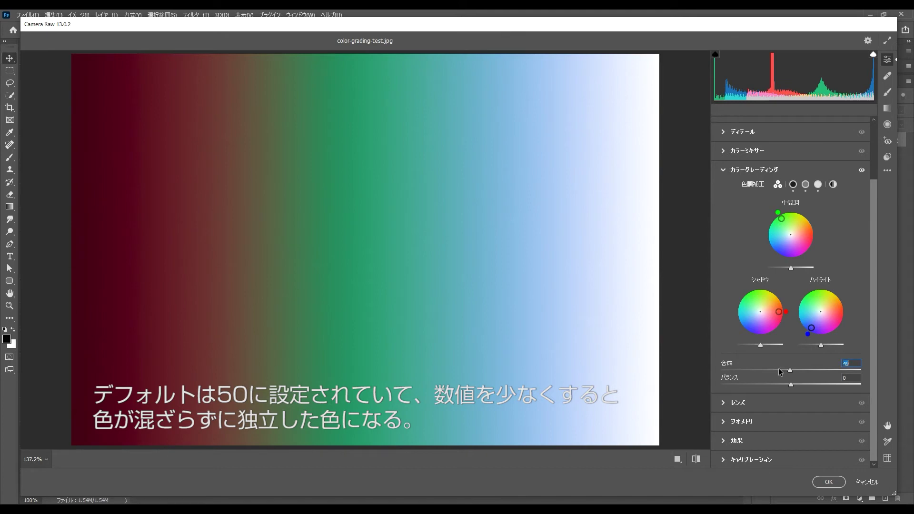
pyautogui.moveTo(779, 371); pyautogui.dragTo(708, 371)
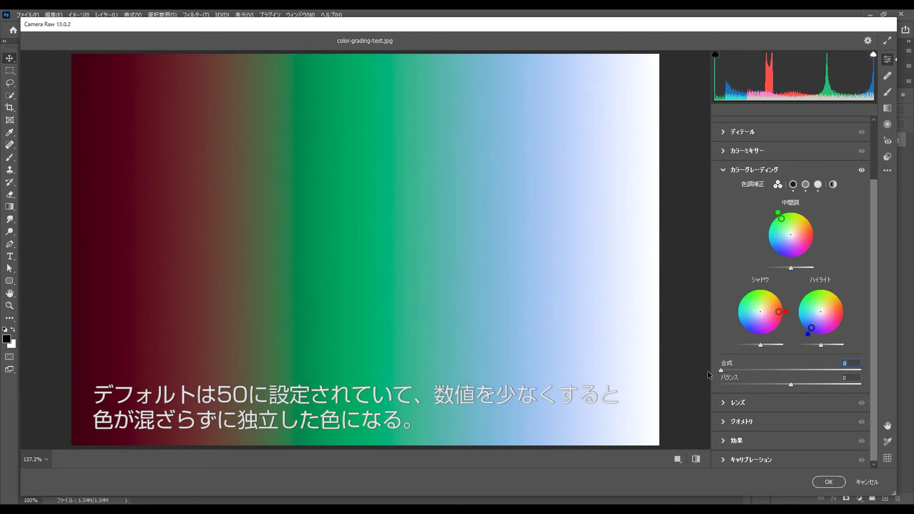
pyautogui.click(707, 372)
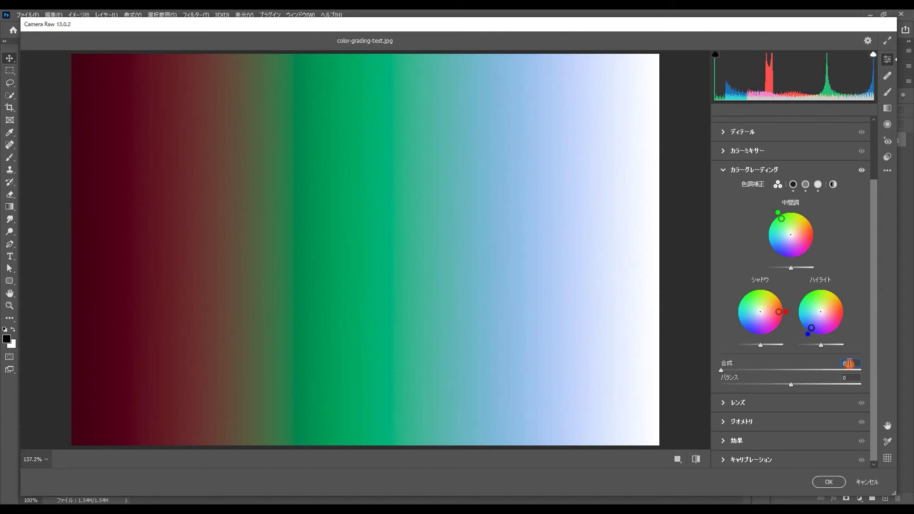
pyautogui.write('50')
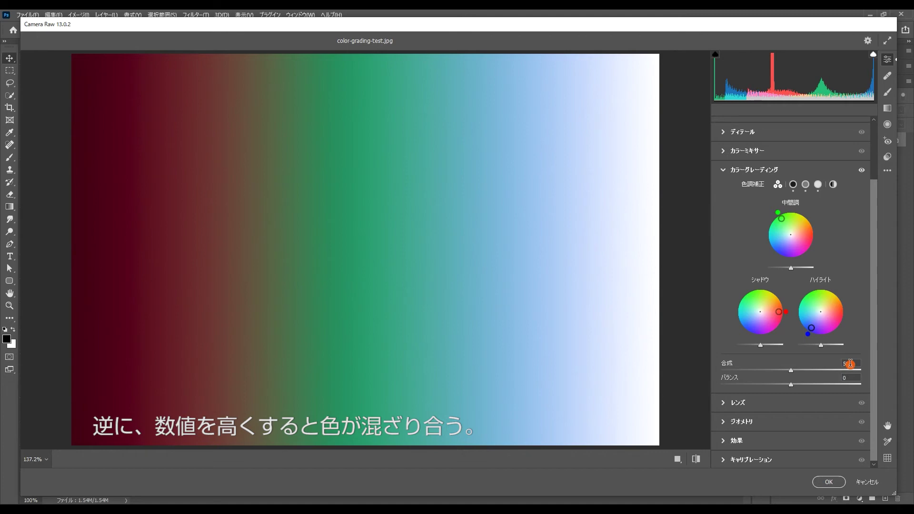
pyautogui.moveTo(798, 375); pyautogui.dragTo(816, 375)
pyautogui.moveTo(820, 373); pyautogui.dragTo(879, 371)
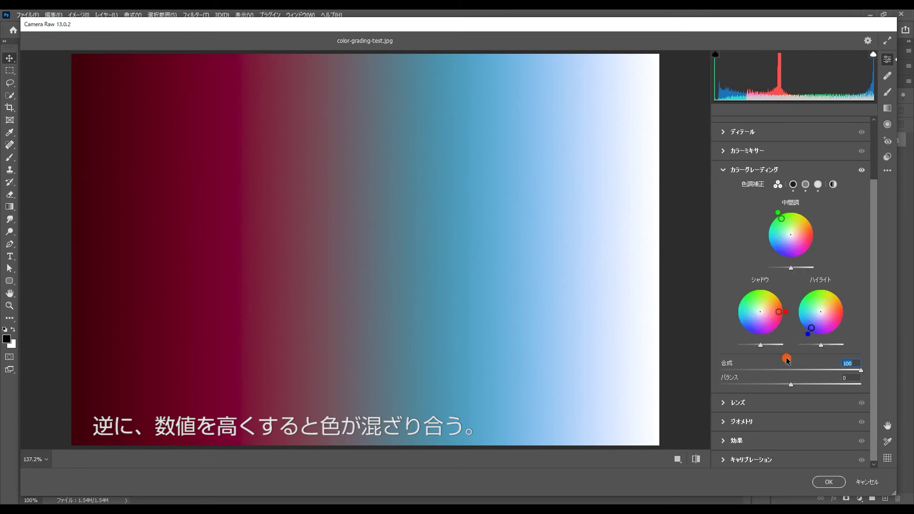
pyautogui.write('50')
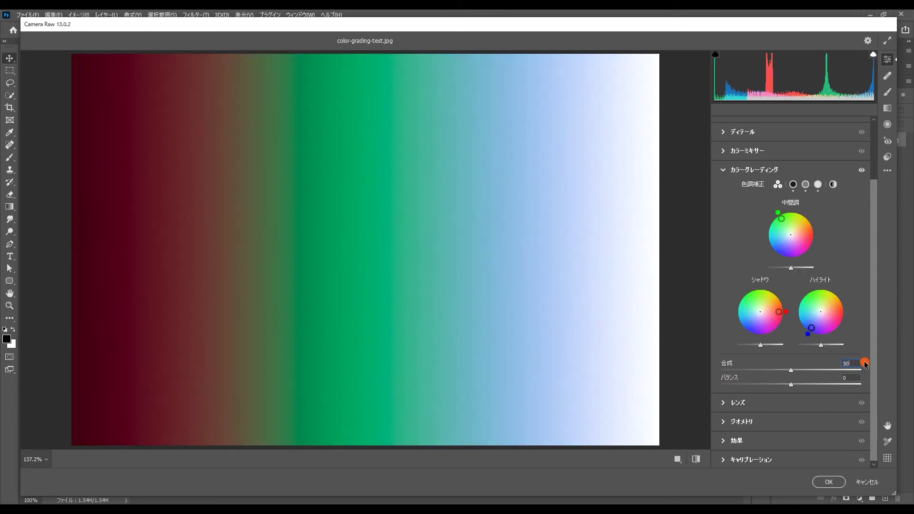
pyautogui.press('Return')
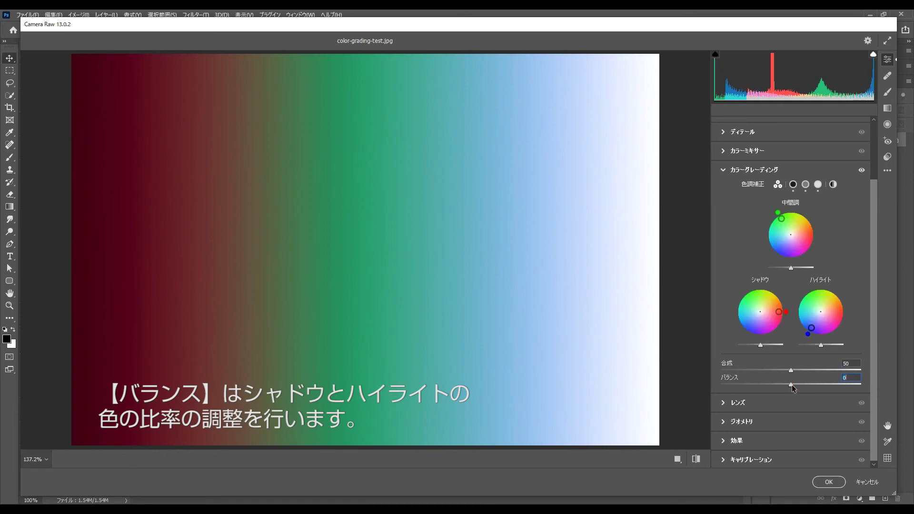
# Swing the Balance slider to -100, back to 0, then fully right to +100.
pyautogui.moveTo(791, 385); pyautogui.dragTo(702, 388)
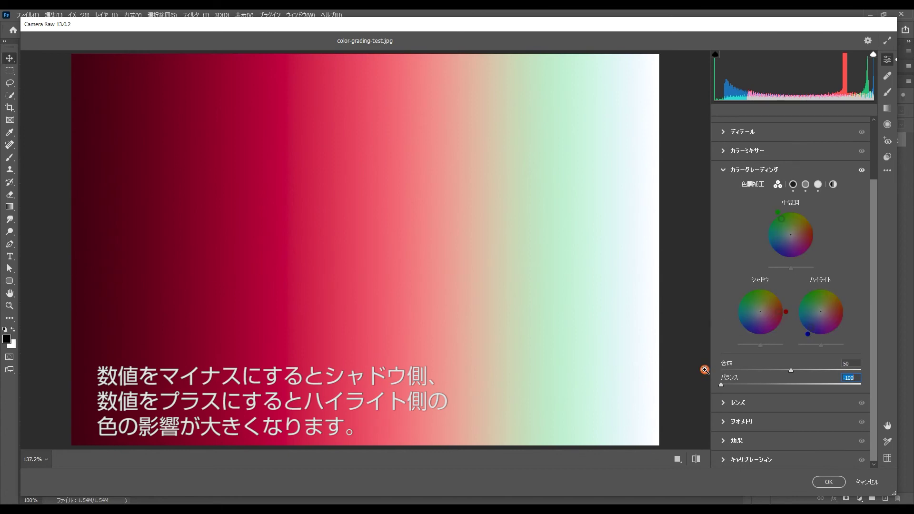
pyautogui.moveTo(735, 388); pyautogui.dragTo(788, 390)
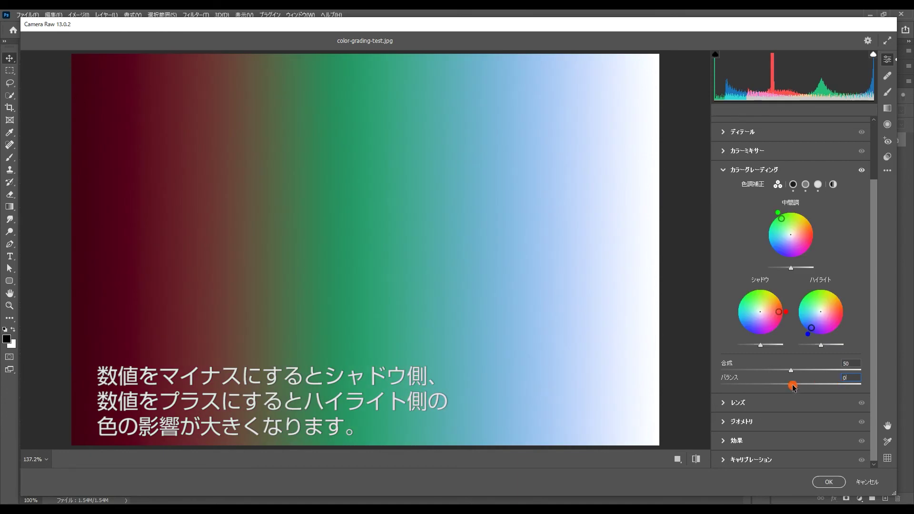
pyautogui.moveTo(801, 389); pyautogui.dragTo(856, 390)
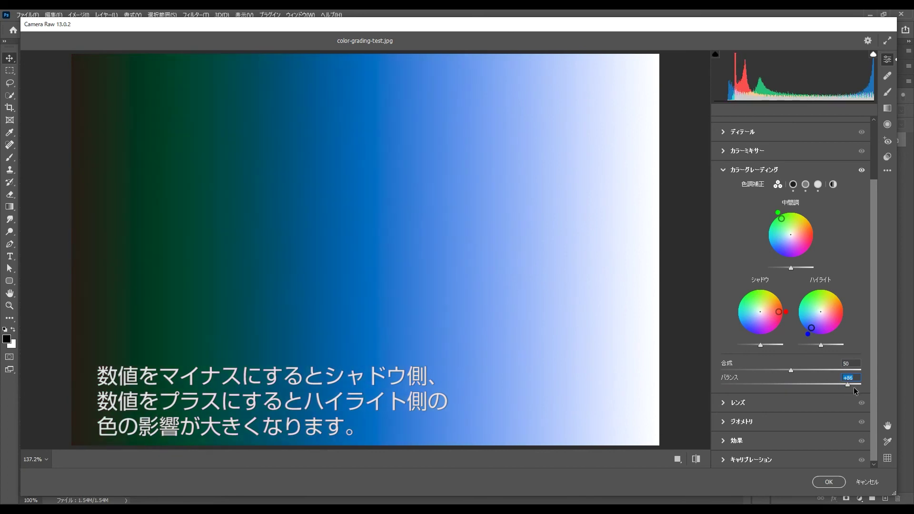
pyautogui.moveTo(856, 387); pyautogui.dragTo(911, 391)
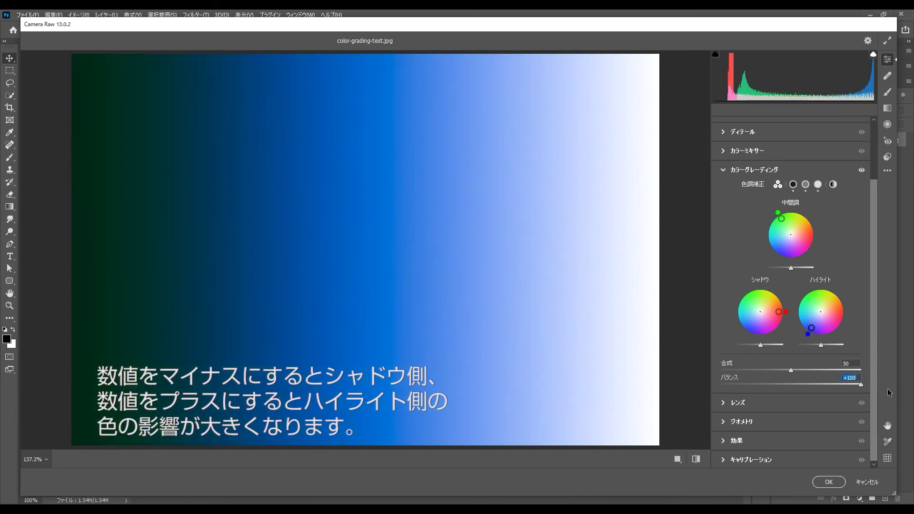